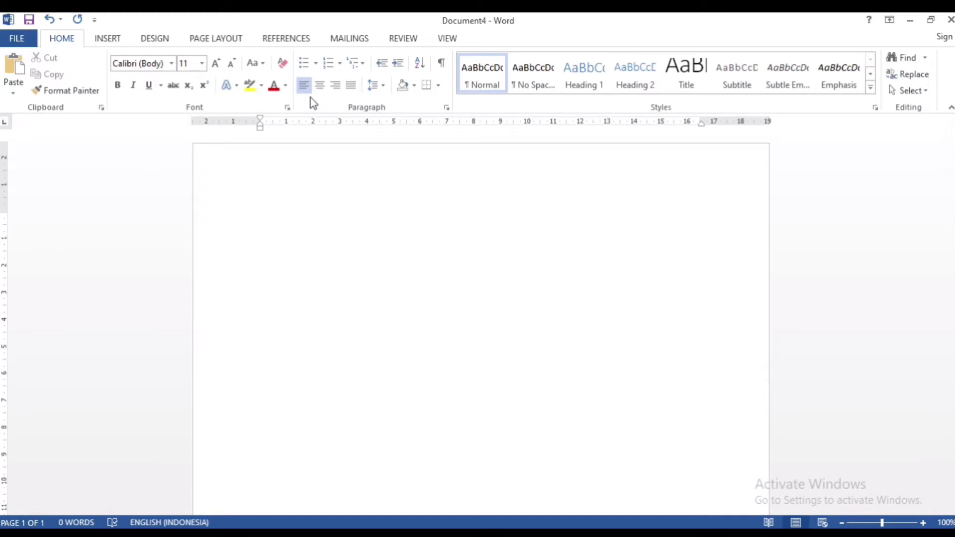
Switch to One Page view so the entire blank page fits in the window
{"action": "left_click", "coordinate": [452, 38]}
{"action": "left_click", "coordinate": [317, 59]}
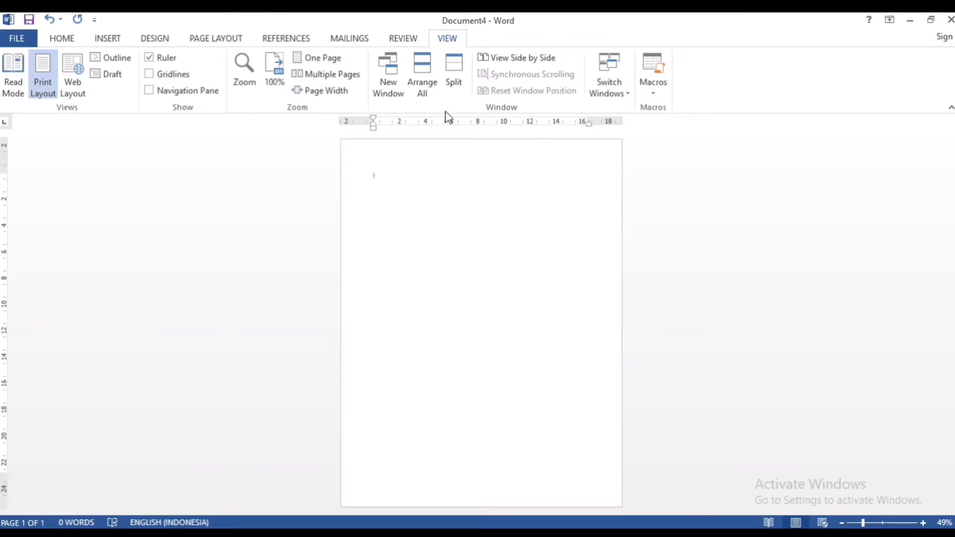
{"action": "left_click", "coordinate": [65, 40]}
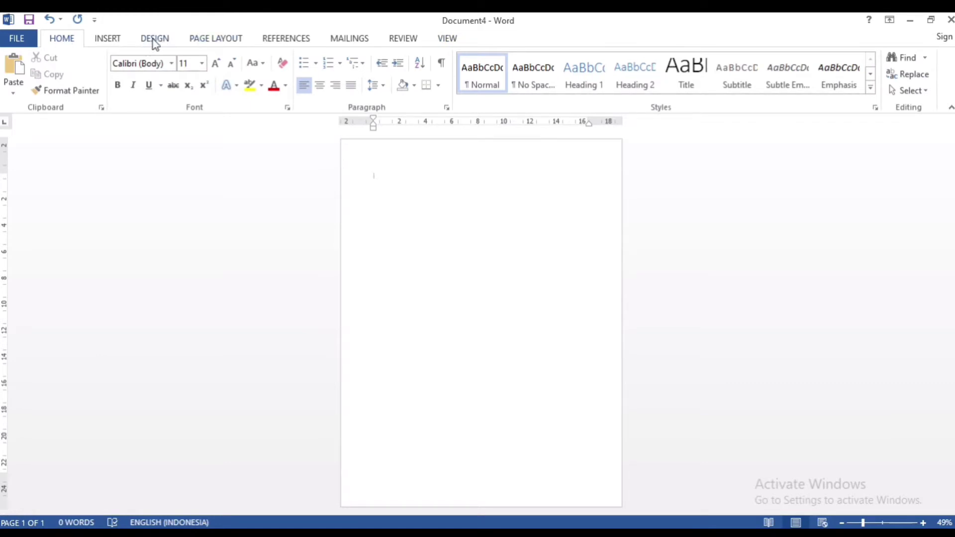
{"action": "left_click", "coordinate": [154, 39]}
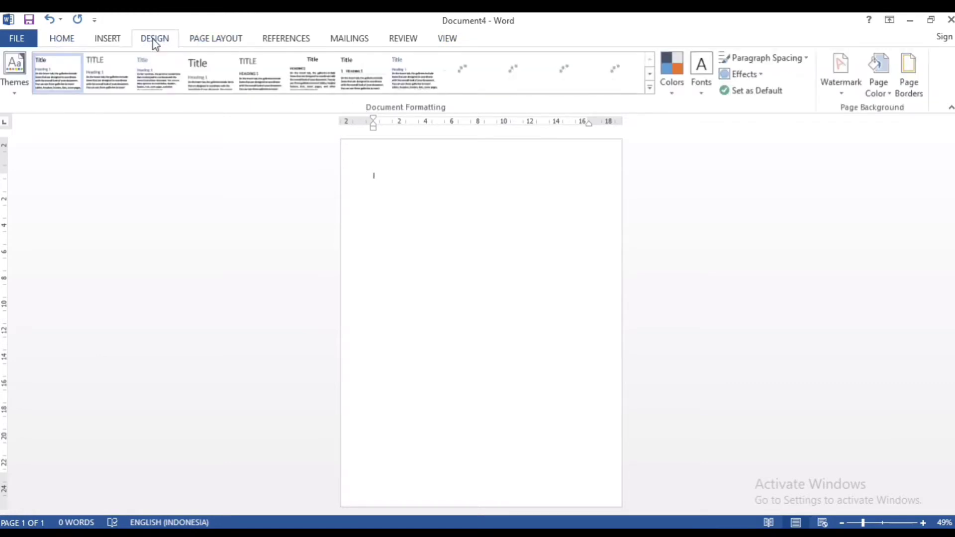
In Page Borders, try a double wavy line border with shadow at ¾ pt width
{"action": "left_click", "coordinate": [909, 77]}
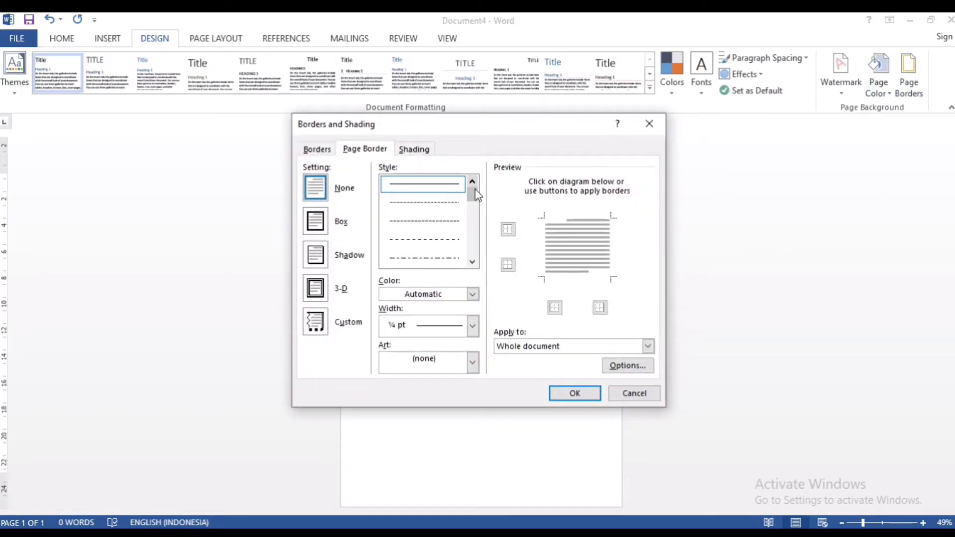
{"action": "left_click_drag", "start_coordinate": [476, 194], "coordinate": [476, 244]}
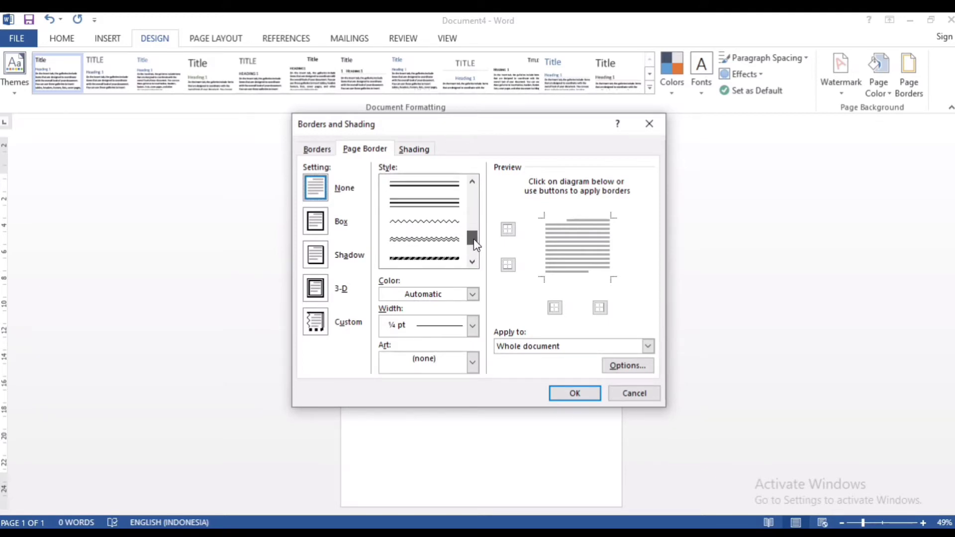
{"action": "left_click", "coordinate": [451, 254]}
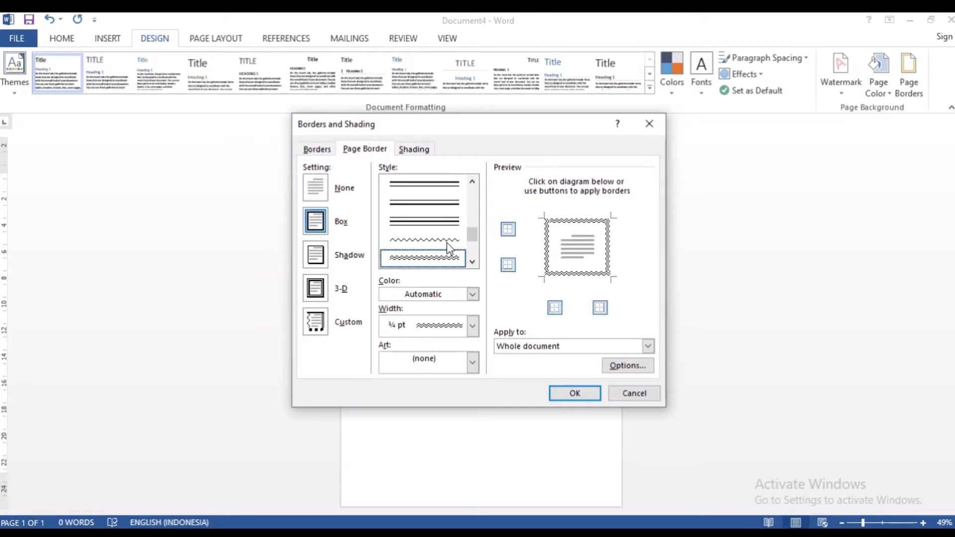
{"action": "left_click", "coordinate": [325, 262]}
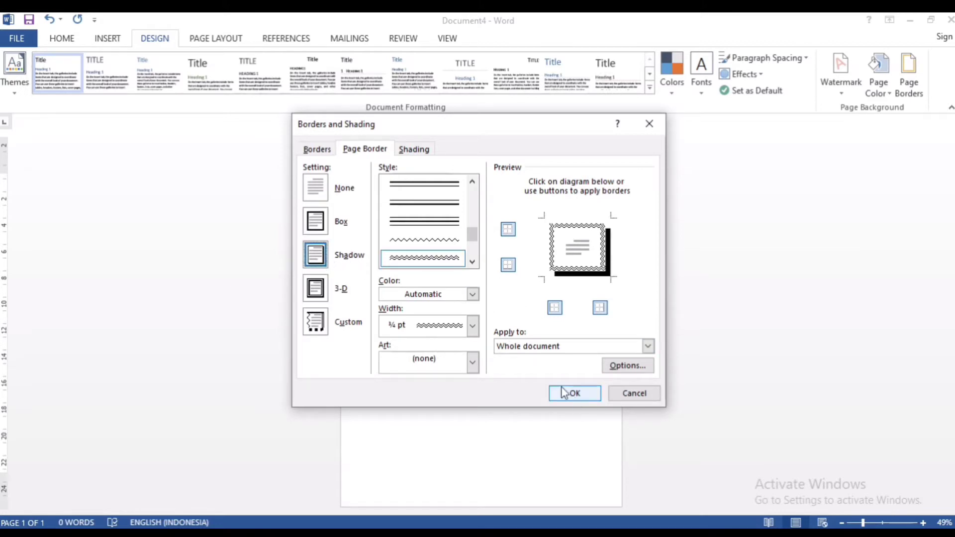
{"action": "left_click", "coordinate": [472, 327]}
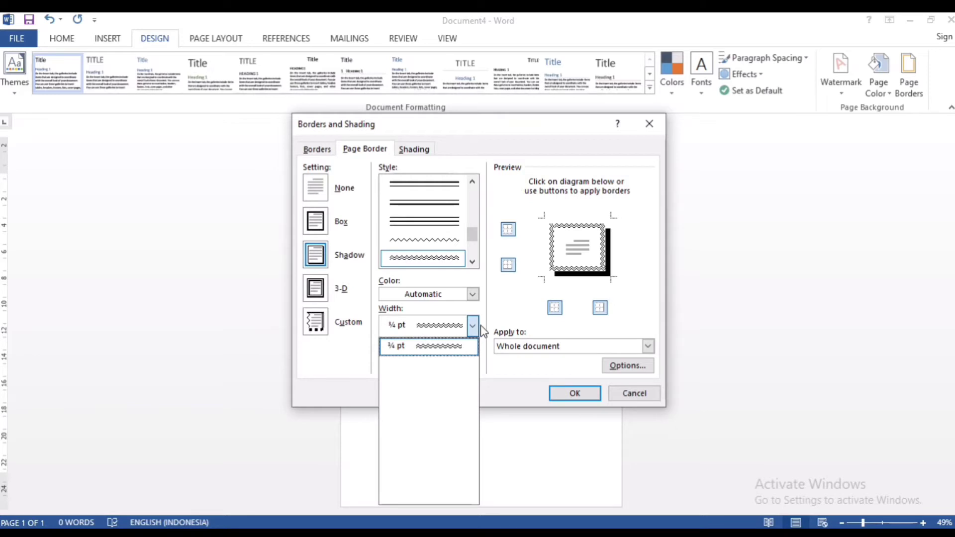
{"action": "left_click", "coordinate": [475, 326]}
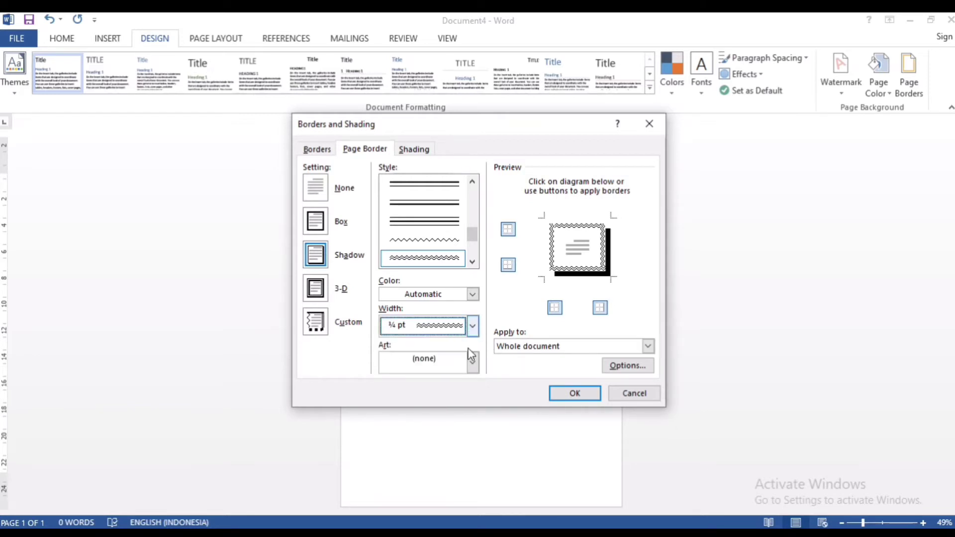
Browse the art borders and apply the red hearts art border, 12 pt, to the page
{"action": "left_click", "coordinate": [473, 364]}
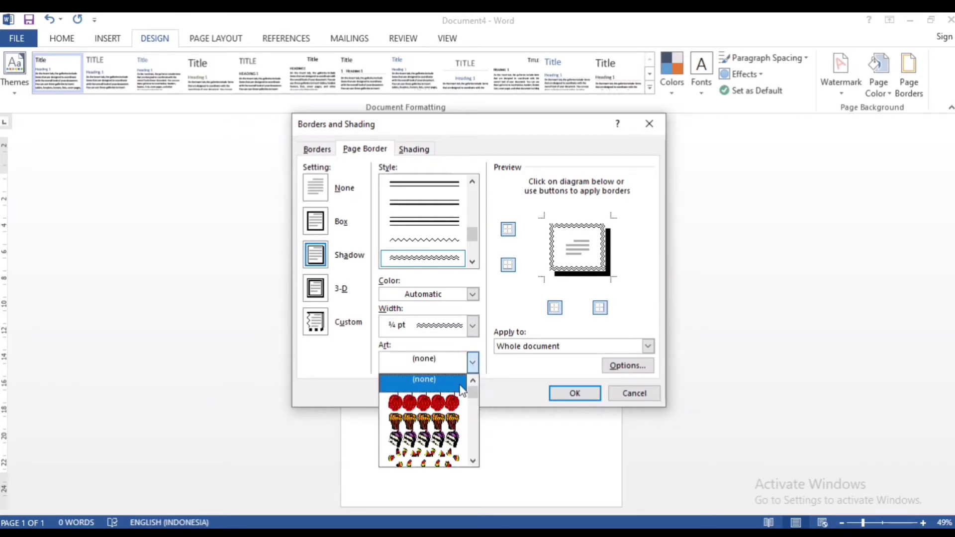
{"action": "left_click", "coordinate": [453, 398]}
{"action": "left_click", "coordinate": [473, 363]}
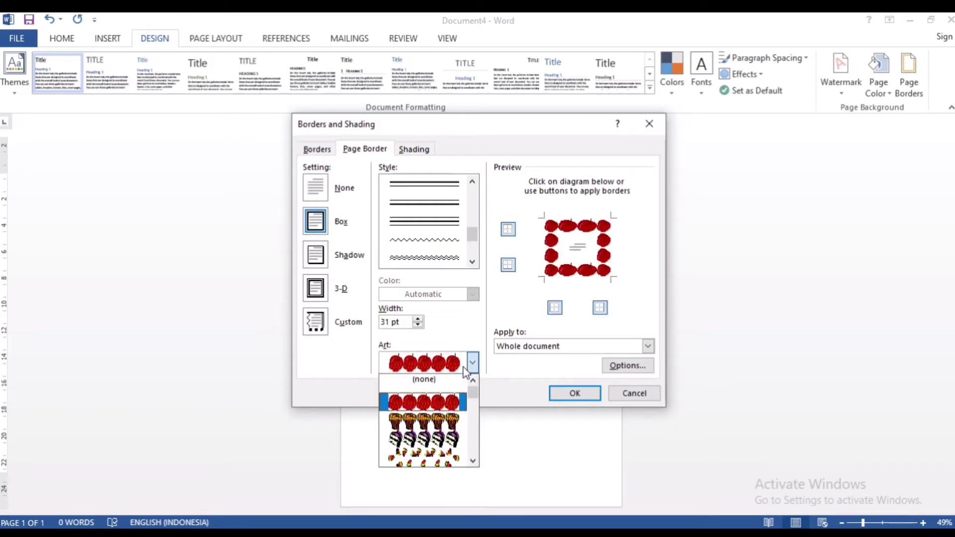
{"action": "scroll", "coordinate": [434, 418], "scroll_direction": "down", "scroll_amount": 5}
{"action": "left_click", "coordinate": [434, 418]}
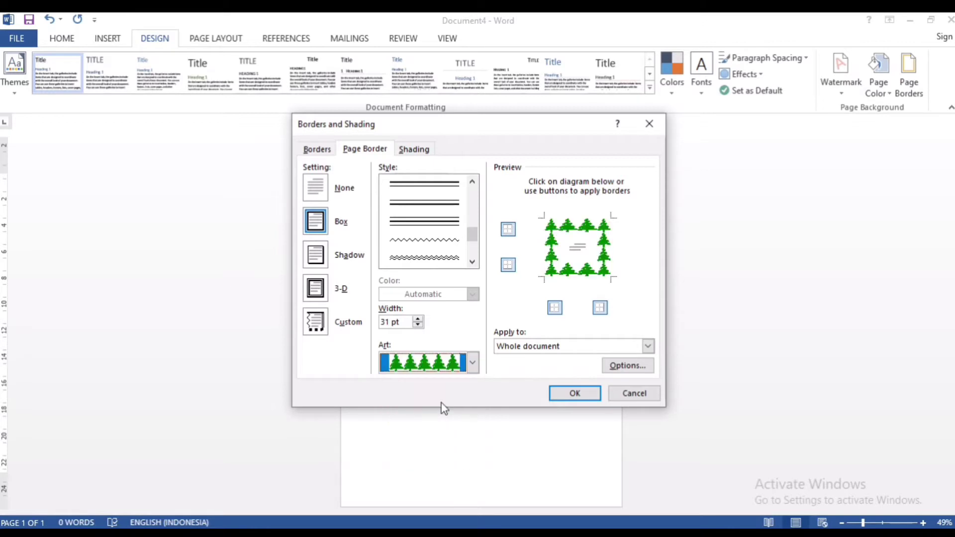
{"action": "left_click", "coordinate": [473, 363]}
{"action": "scroll", "coordinate": [440, 427], "scroll_direction": "up", "scroll_amount": 1}
{"action": "scroll", "coordinate": [441, 430], "scroll_direction": "down", "scroll_amount": 2}
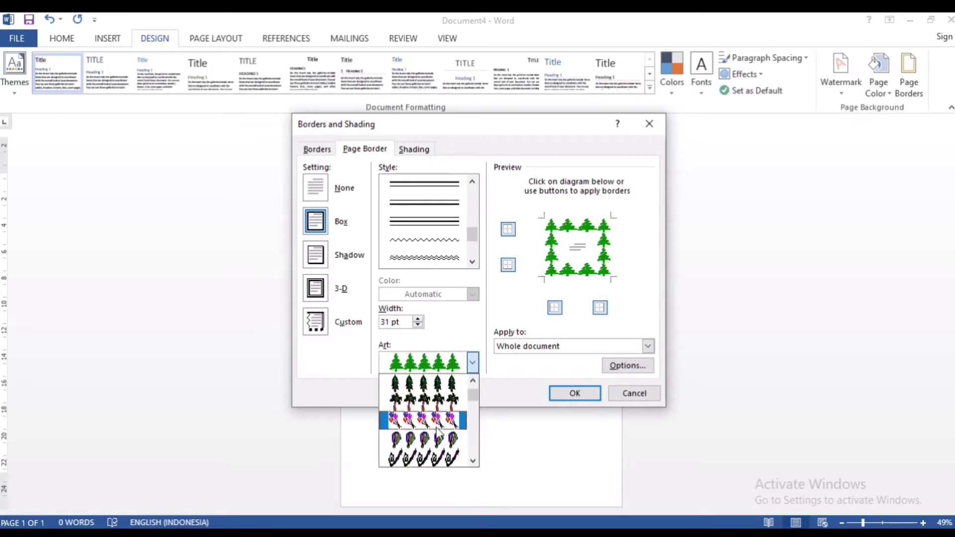
{"action": "scroll", "coordinate": [437, 433], "scroll_direction": "down", "scroll_amount": 1}
{"action": "scroll", "coordinate": [425, 439], "scroll_direction": "down", "scroll_amount": 1}
{"action": "scroll", "coordinate": [426, 438], "scroll_direction": "down", "scroll_amount": 1}
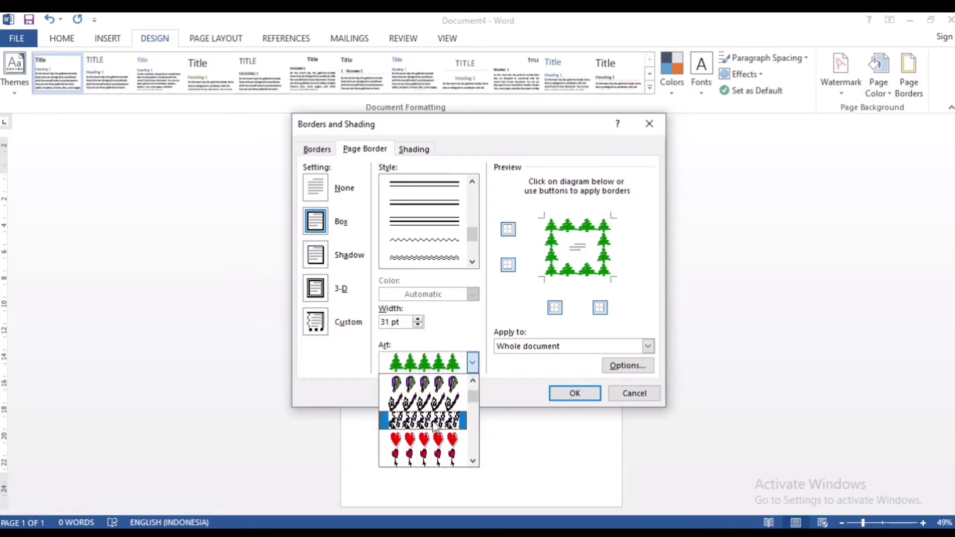
{"action": "left_click", "coordinate": [431, 438]}
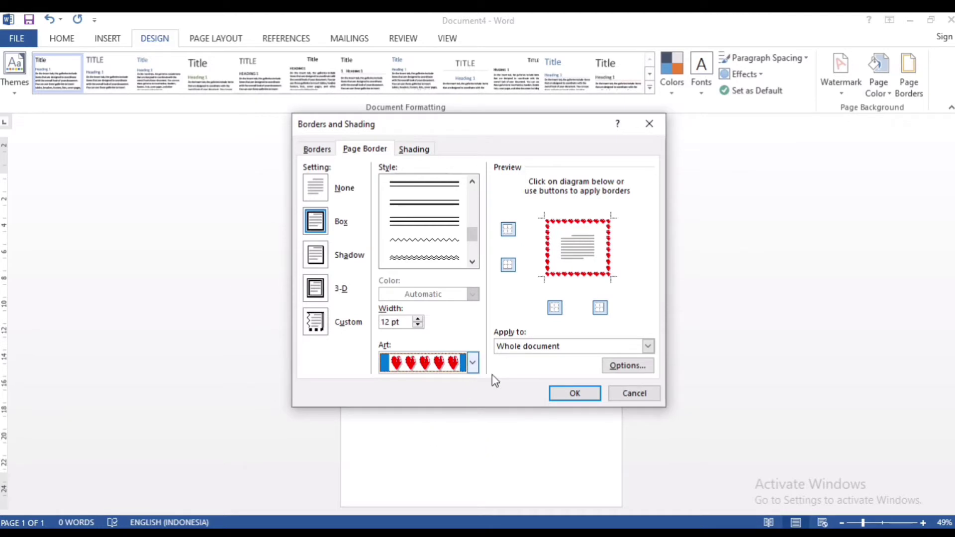
{"action": "left_click", "coordinate": [574, 393]}
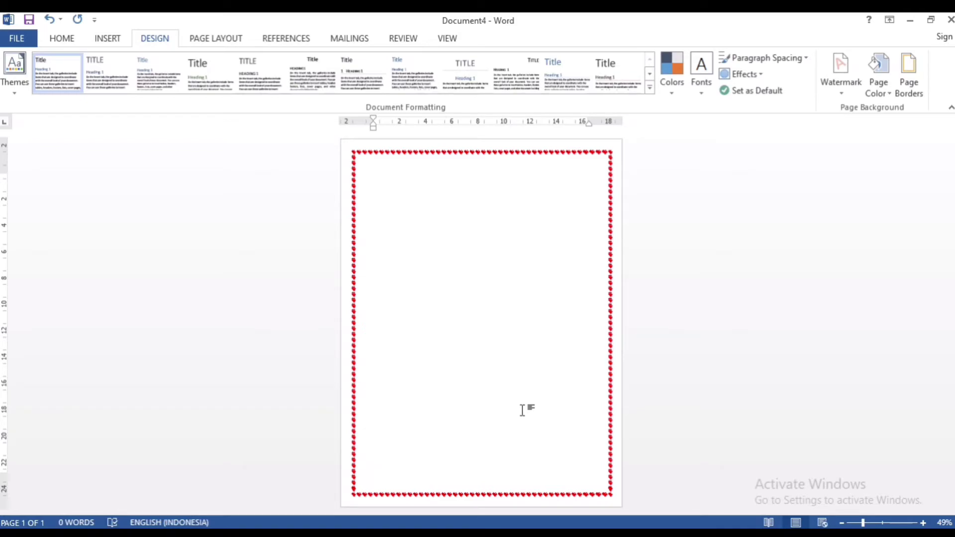
Insert the DOA.jpg picture onto the page
{"action": "left_click", "coordinate": [107, 38]}
{"action": "left_click", "coordinate": [126, 72]}
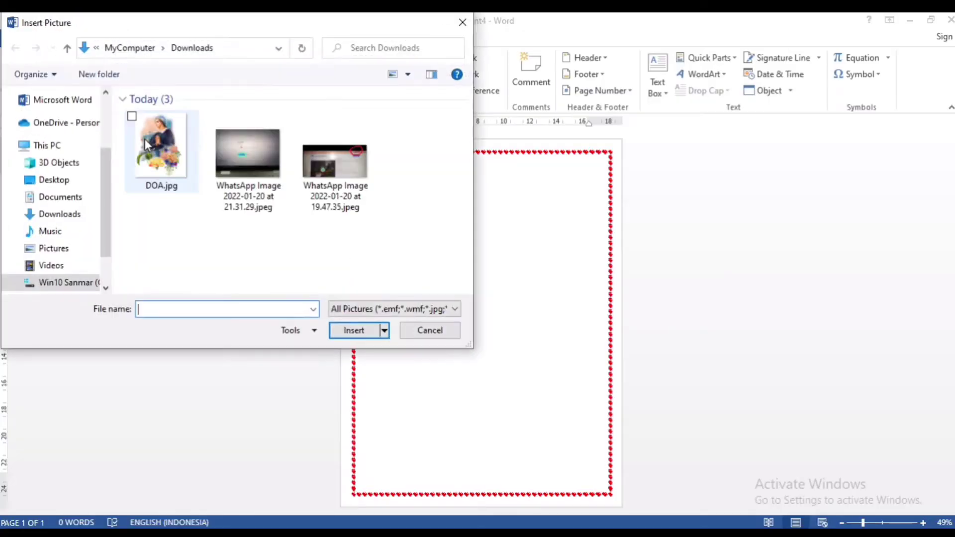
{"action": "left_click", "coordinate": [146, 140]}
{"action": "double_click", "coordinate": [145, 140]}
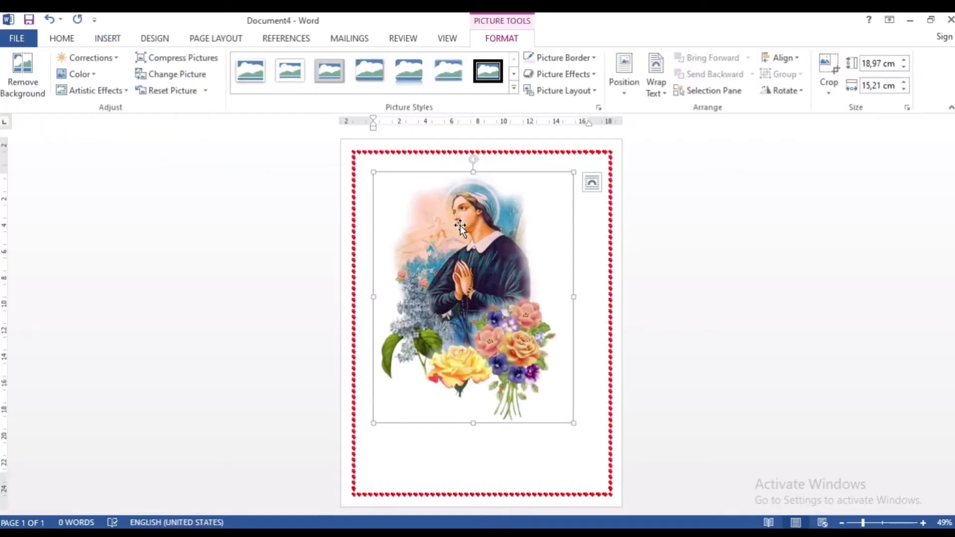
{"action": "mouse_move", "coordinate": [461, 225]}
{"action": "left_mouse_down"}
{"action": "mouse_move", "coordinate": [453, 260]}
{"action": "mouse_move", "coordinate": [488, 271]}
{"action": "left_mouse_up"}
Set the picture's wrapping to Behind Text and move it to the page's lower right
{"action": "left_click", "coordinate": [655, 70]}
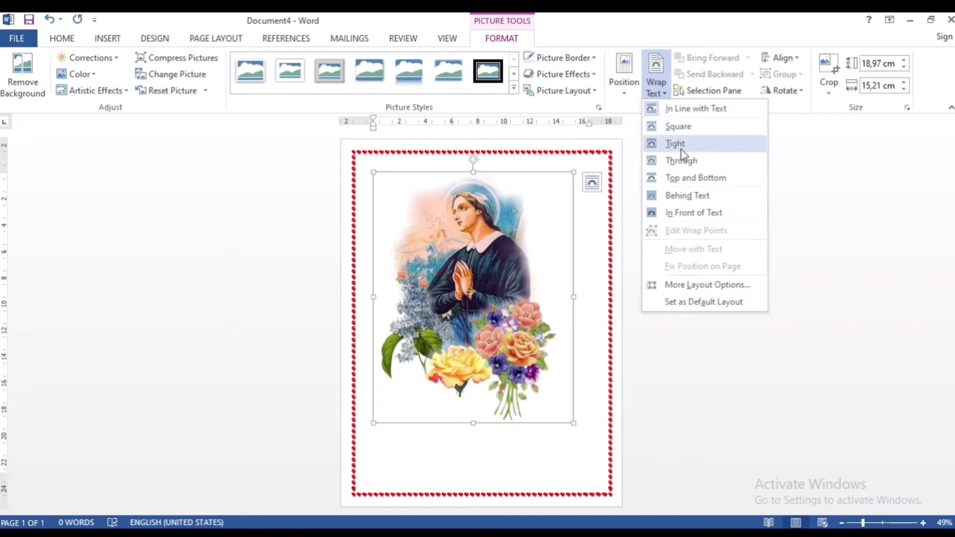
{"action": "left_click", "coordinate": [684, 197]}
{"action": "left_click_drag", "start_coordinate": [485, 281], "coordinate": [556, 395]}
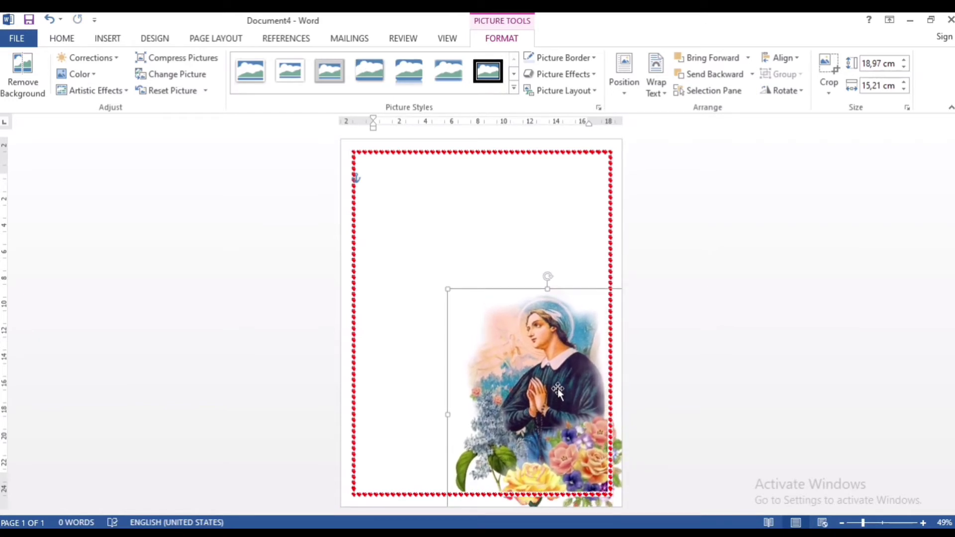
{"action": "left_click", "coordinate": [457, 180]}
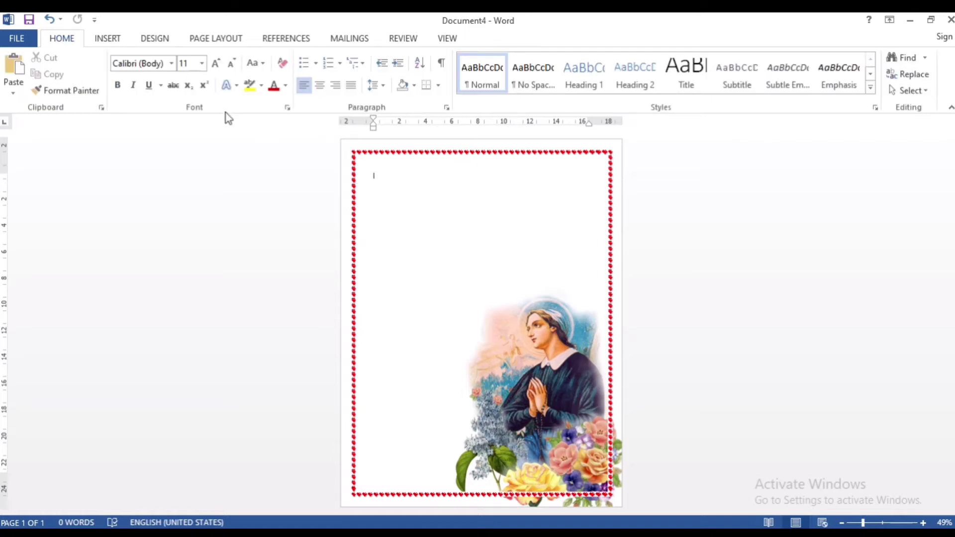
Type the title 'Doa Santa Angela' in Broadway BT at size 26
{"action": "left_click", "coordinate": [170, 63]}
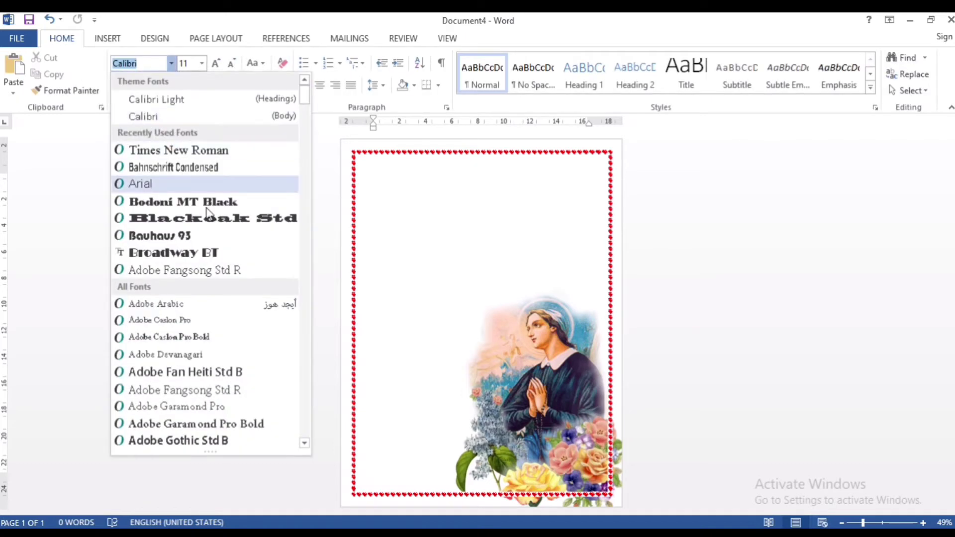
{"action": "left_click", "coordinate": [168, 254]}
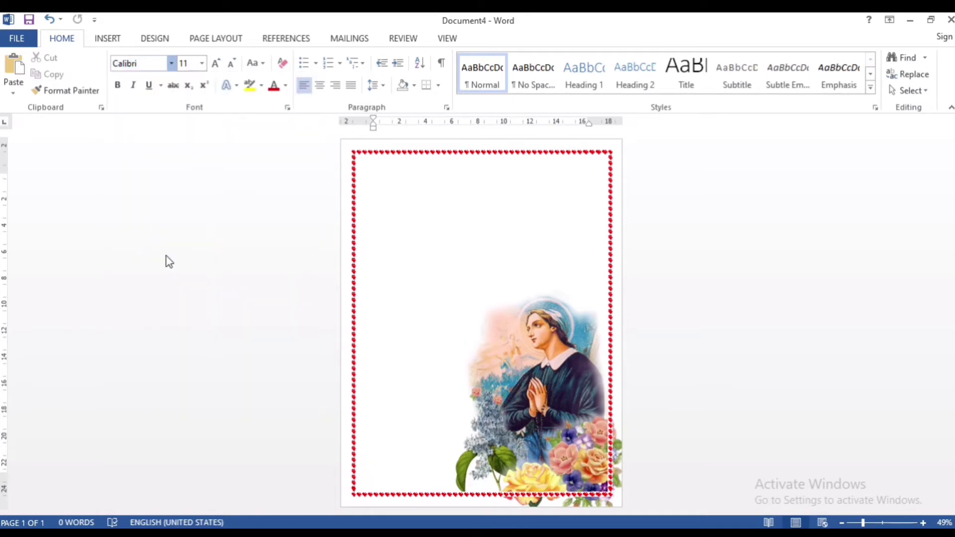
{"action": "left_click", "coordinate": [202, 64]}
{"action": "left_click", "coordinate": [187, 239]}
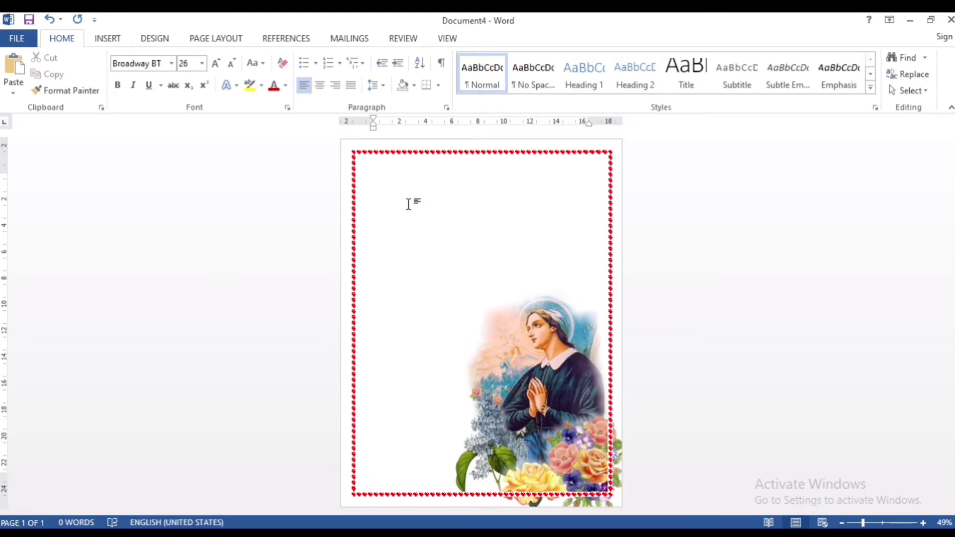
{"action": "type", "text": "I"}
{"action": "type", "text": "D"}
{"action": "type", "text": "oa "}
{"action": "type", "text": "Sant"}
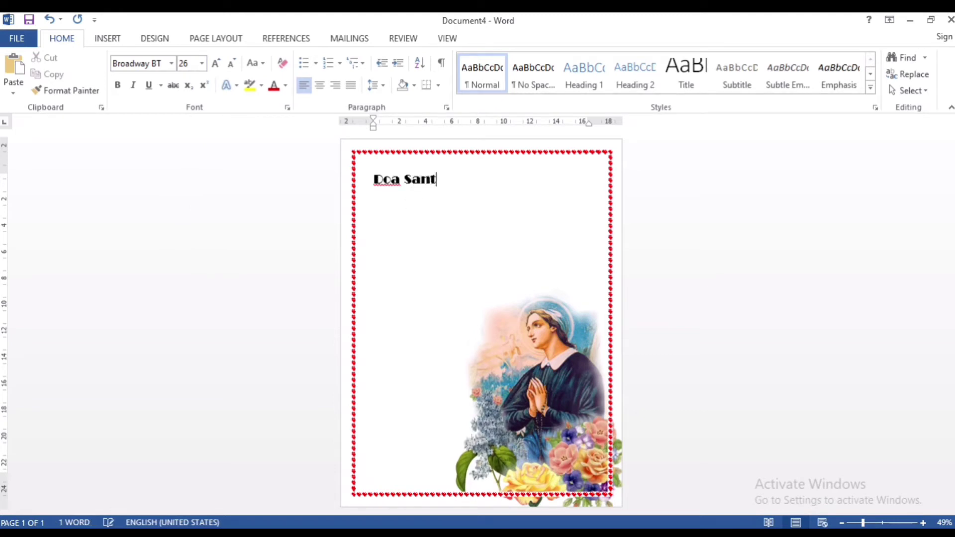
{"action": "type", "text": "a Ange"}
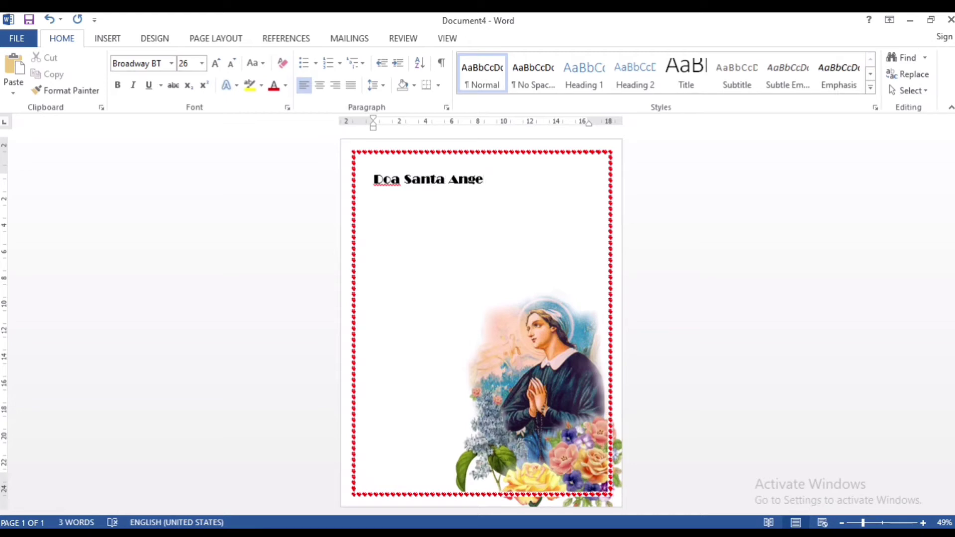
{"action": "type", "text": "la"}
Switch the next line's font to Times New Roman at size 14
{"action": "left_click", "coordinate": [172, 64]}
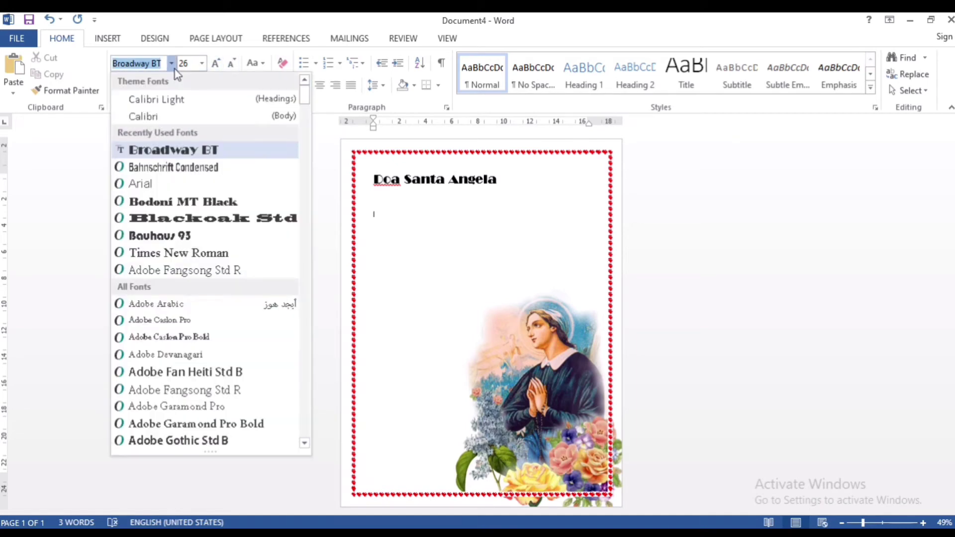
{"action": "left_click", "coordinate": [194, 252]}
{"action": "left_click", "coordinate": [202, 63]}
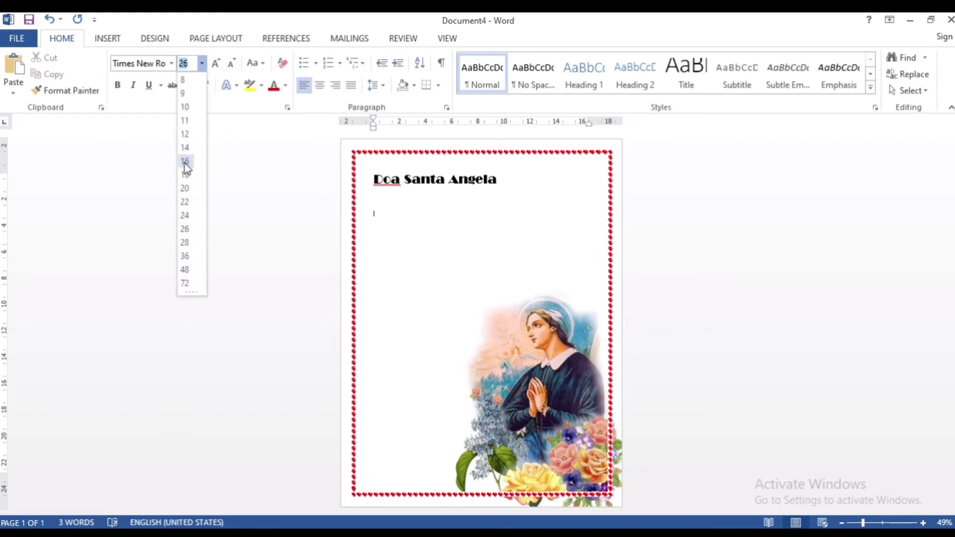
{"action": "left_click", "coordinate": [184, 148]}
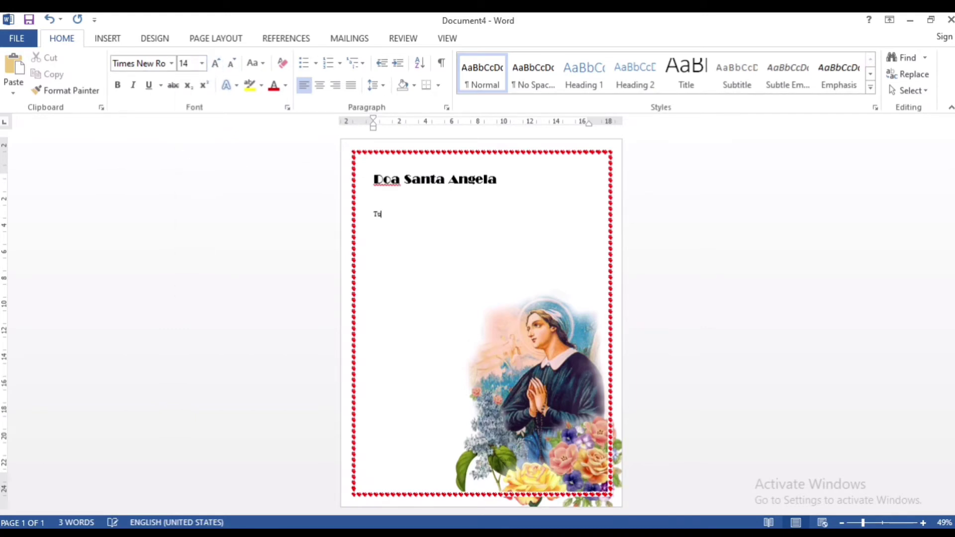
Paste the prayer text below the title and make it bold with yellow highlighting
{"action": "key", "text": "ctrl+v"}
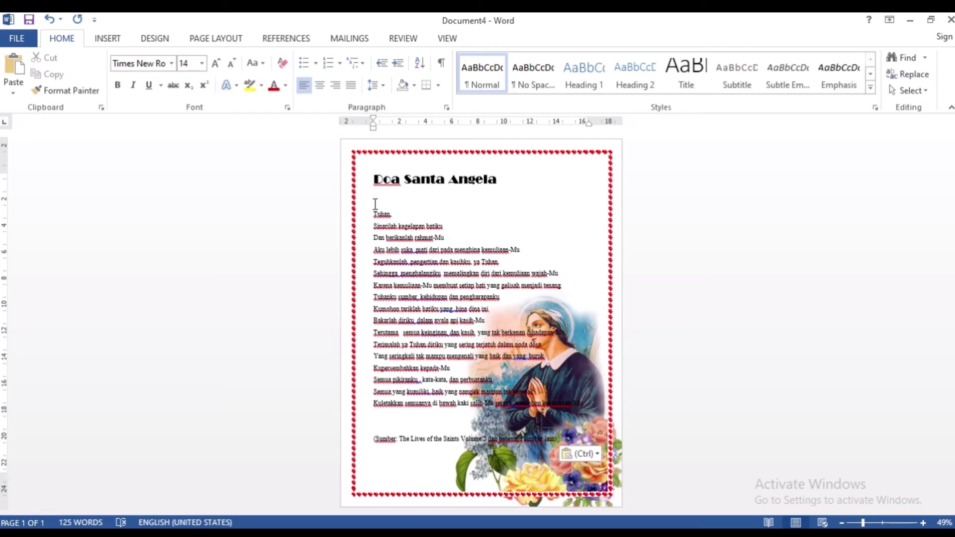
{"action": "key", "text": "shift+Down"}
{"action": "key", "text": "shift+Down"}
{"action": "key", "text": "shift+Down"}
{"action": "key", "text": "shift+Down"}
{"action": "key", "text": "shift+Down"}
{"action": "key", "text": "shift+Down"}
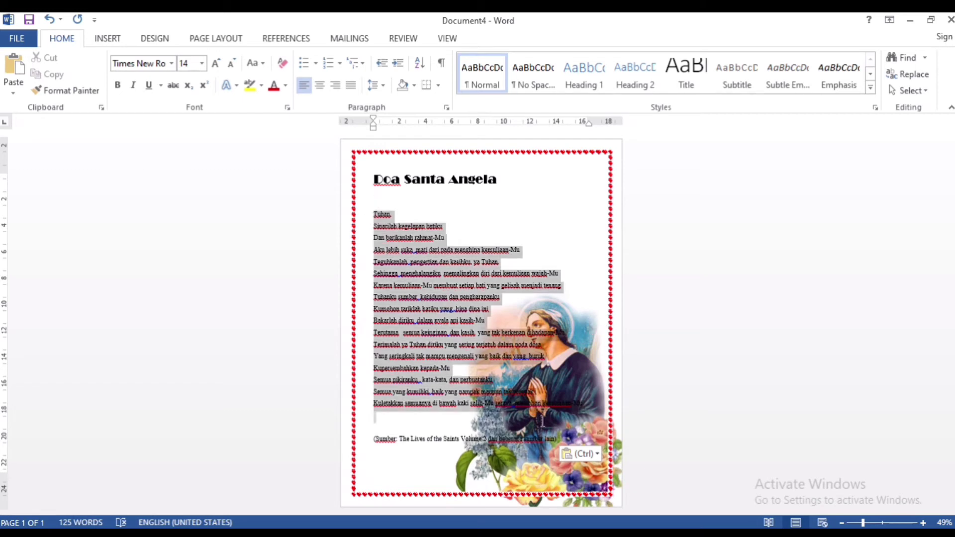
{"action": "key", "text": "shift+Down"}
{"action": "key", "text": "shift+Down"}
{"action": "key", "text": "shift+Down"}
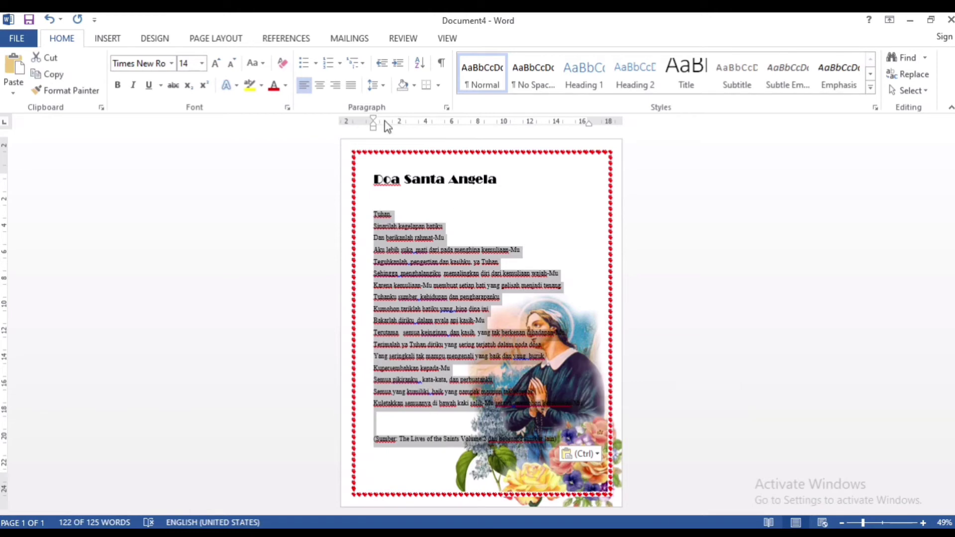
{"action": "left_click", "coordinate": [118, 88]}
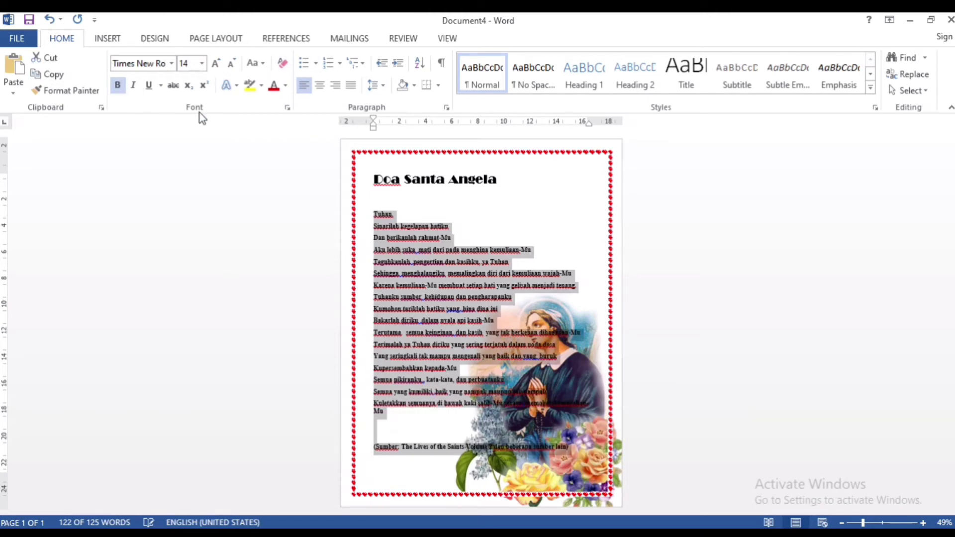
{"action": "left_click", "coordinate": [249, 85]}
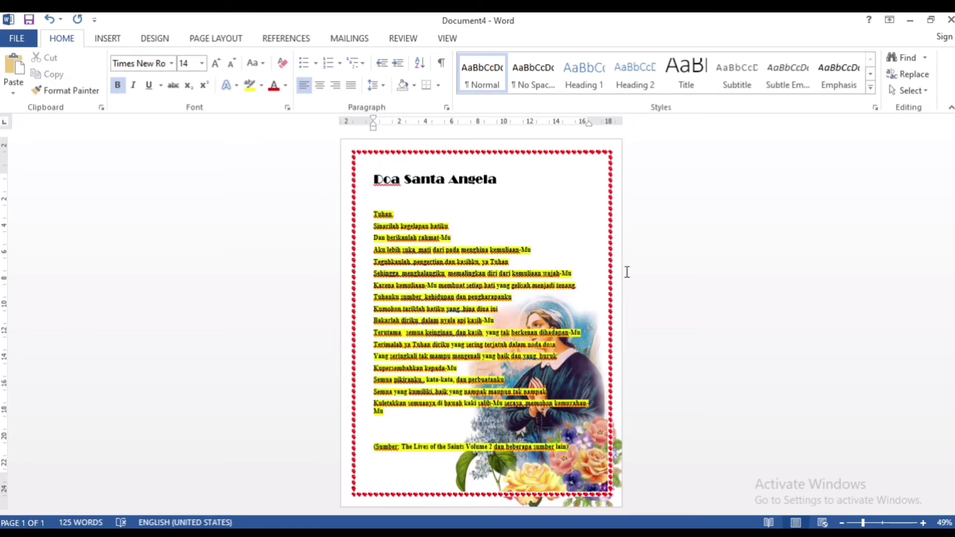
{"action": "left_click", "coordinate": [585, 455]}
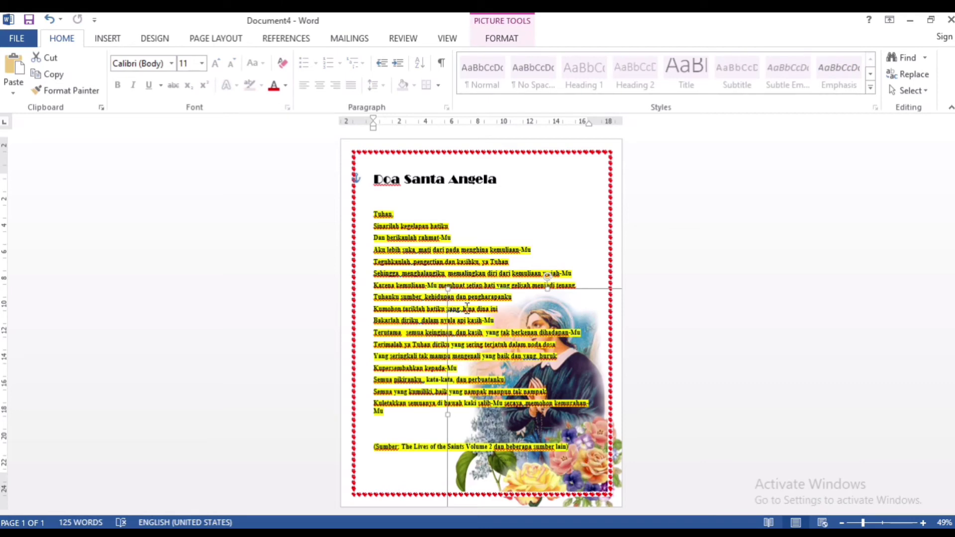
Drag and resize the saint picture until it covers the full page behind the text
{"action": "left_click_drag", "start_coordinate": [580, 309], "coordinate": [608, 120]}
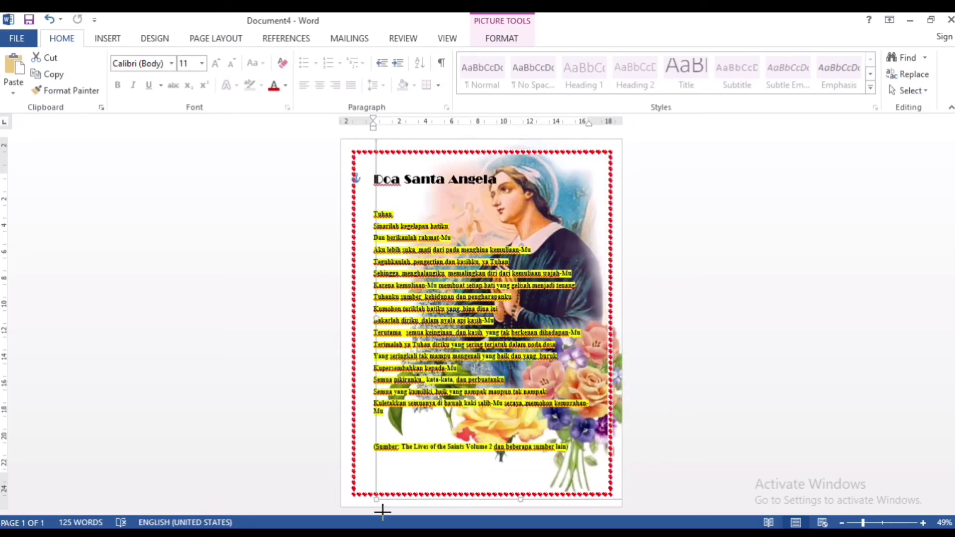
{"action": "left_click_drag", "start_coordinate": [463, 388], "coordinate": [351, 503]}
{"action": "left_click_drag", "start_coordinate": [476, 498], "coordinate": [517, 412]}
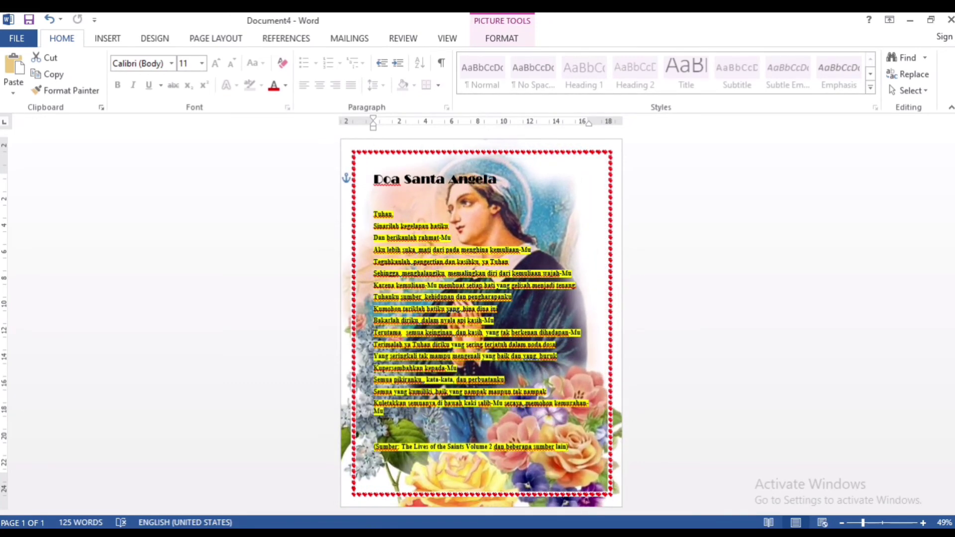
{"action": "mouse_move", "coordinate": [513, 214]}
{"action": "left_mouse_down"}
{"action": "mouse_move", "coordinate": [569, 212]}
{"action": "mouse_move", "coordinate": [610, 194]}
{"action": "left_mouse_up"}
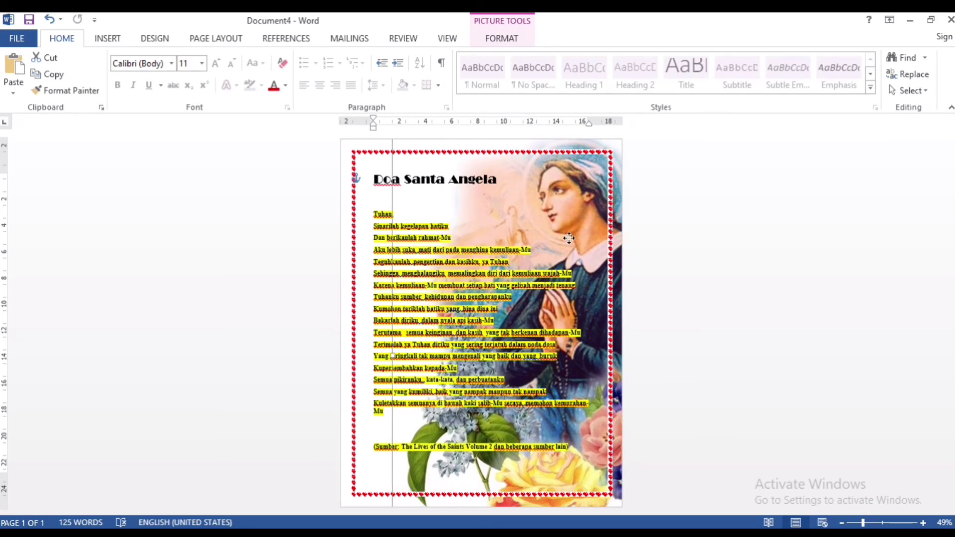
{"action": "left_click_drag", "start_coordinate": [569, 238], "coordinate": [459, 398]}
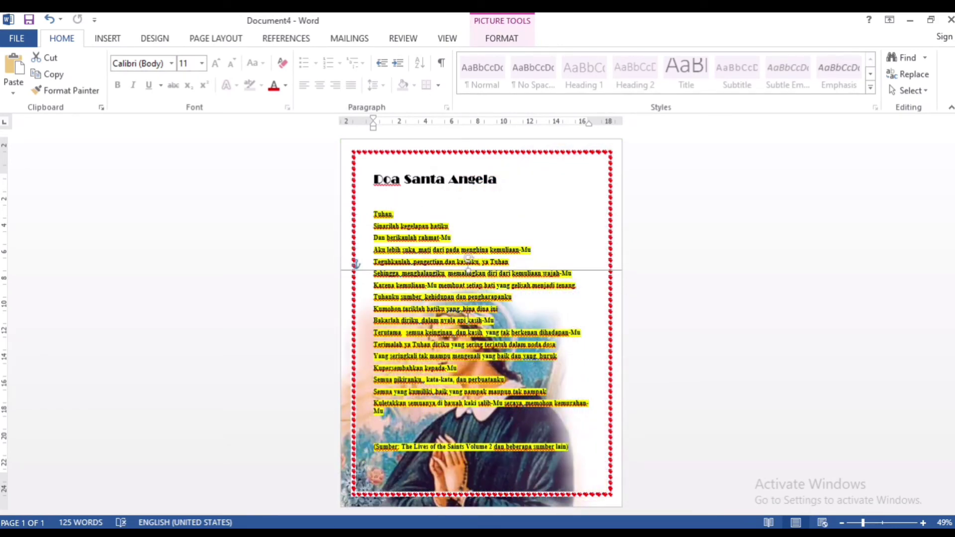
{"action": "key", "text": "ctrl+z"}
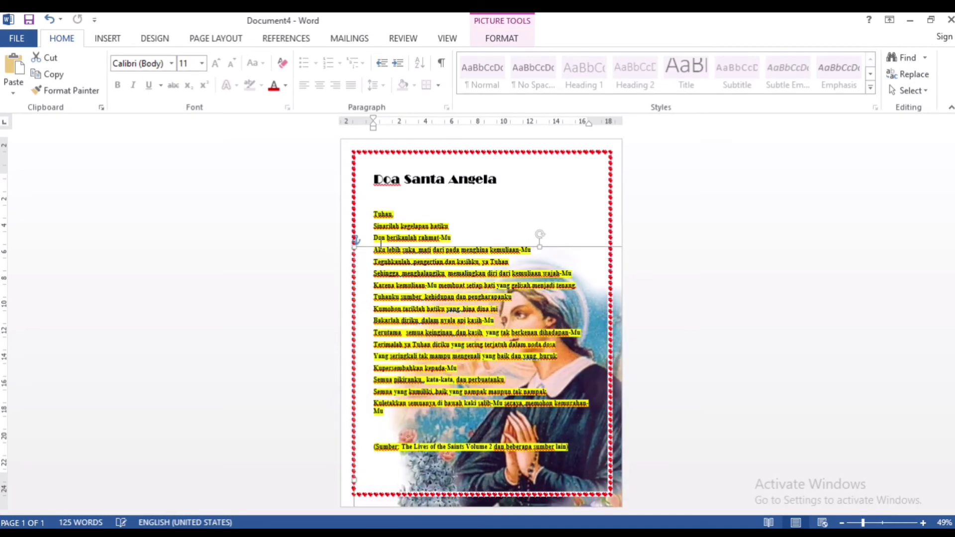
{"action": "left_click_drag", "start_coordinate": [354, 250], "coordinate": [279, 196]}
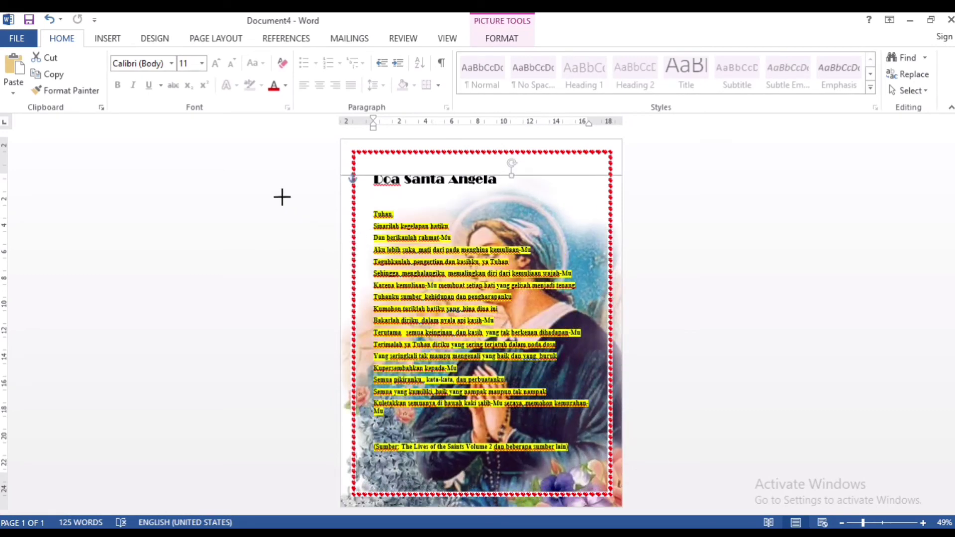
{"action": "left_click_drag", "start_coordinate": [493, 202], "coordinate": [571, 154]}
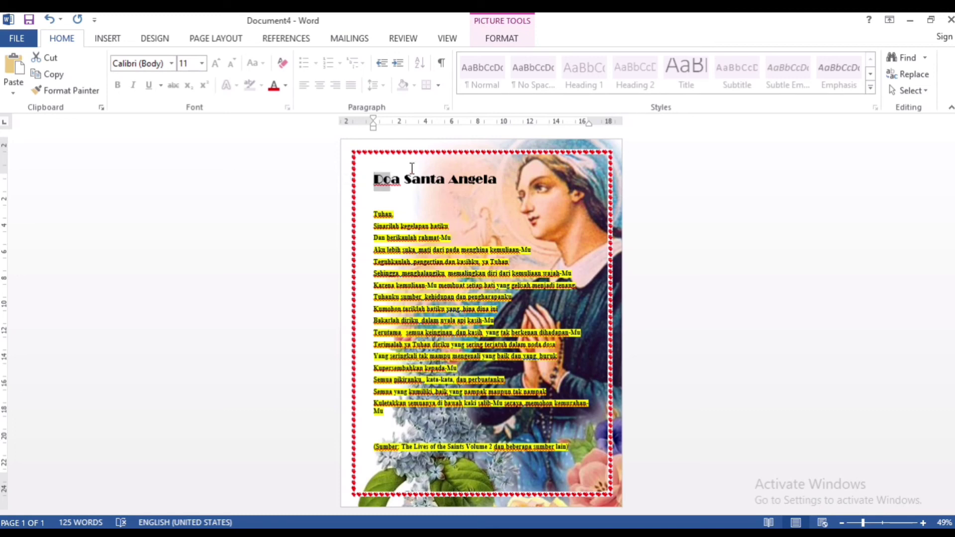
{"action": "left_click_drag", "start_coordinate": [373, 180], "coordinate": [500, 181]}
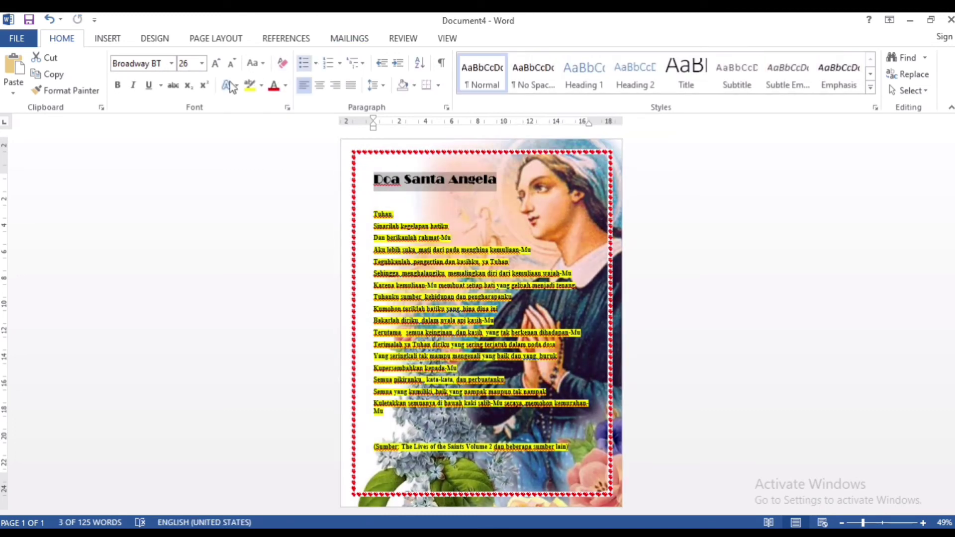
Underline the 'Doa Santa Angela' title and colour it red
{"action": "left_click", "coordinate": [150, 86]}
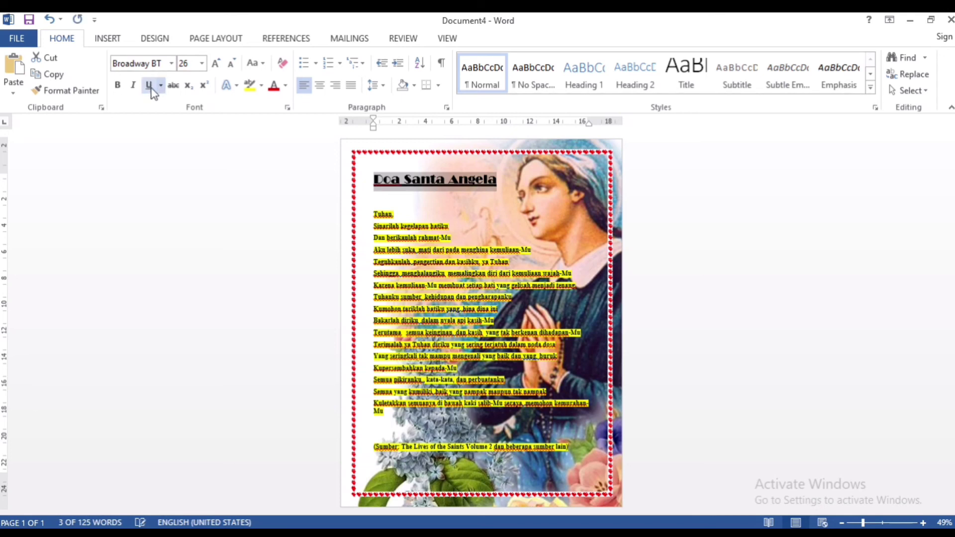
{"action": "left_click", "coordinate": [273, 85]}
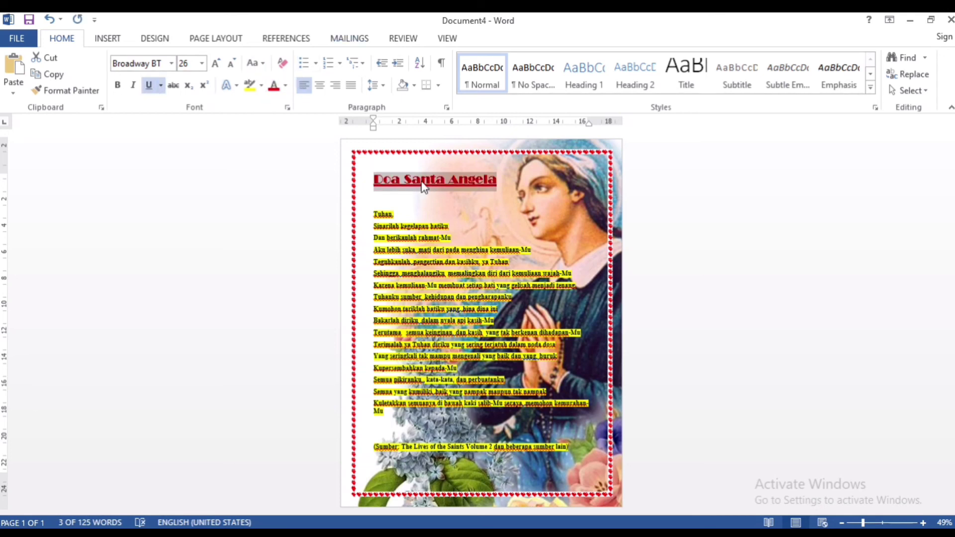
{"action": "left_click", "coordinate": [486, 195]}
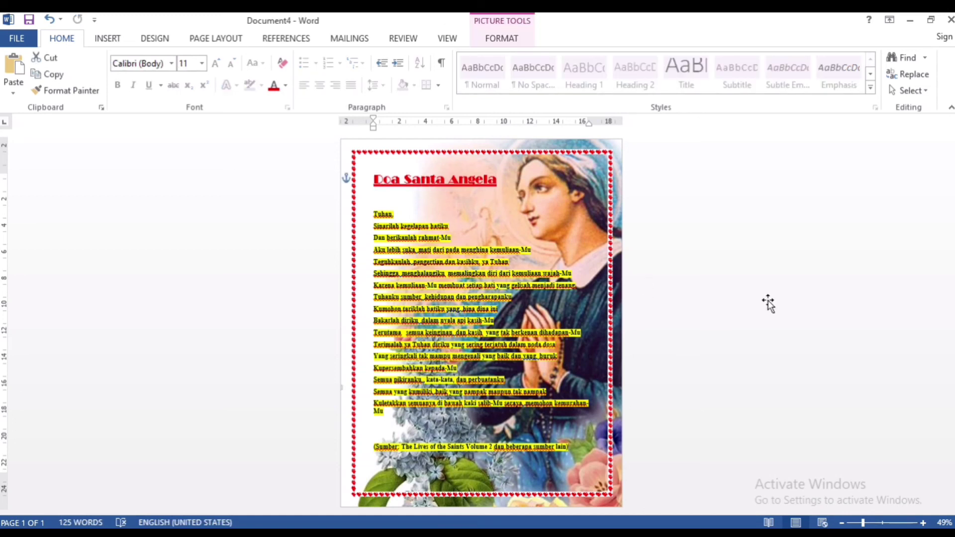